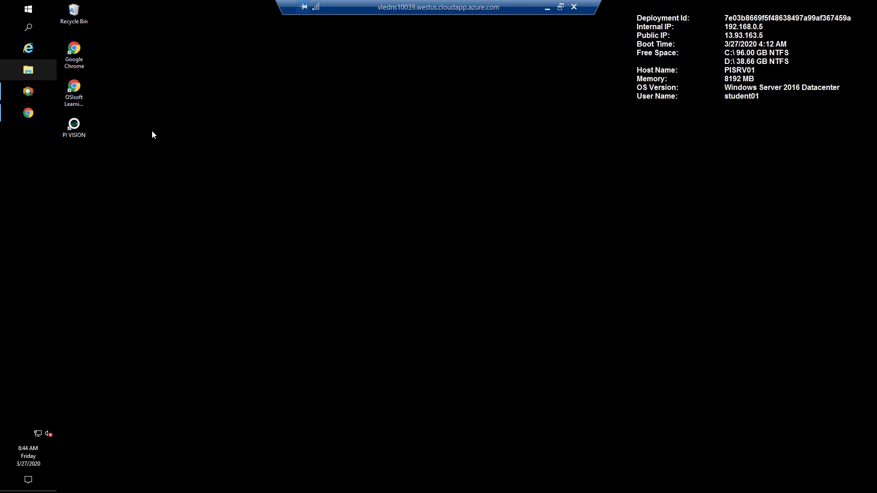
left_click(23, 109)
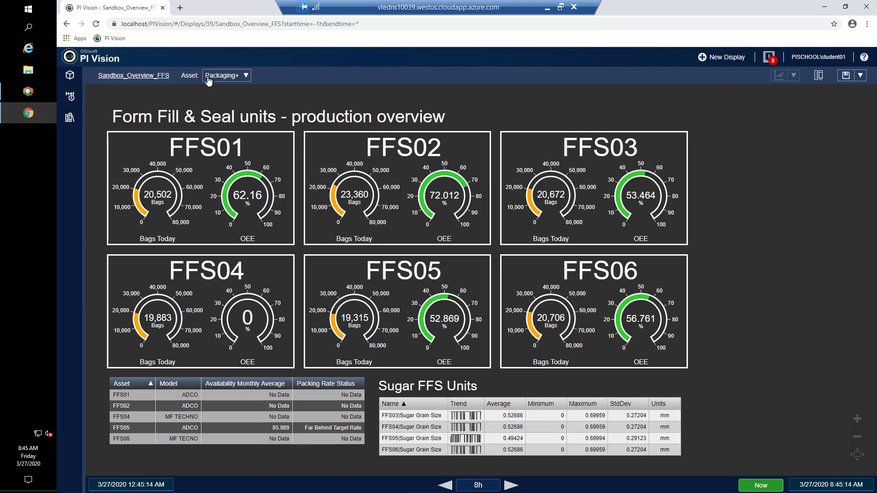
left_click(224, 156)
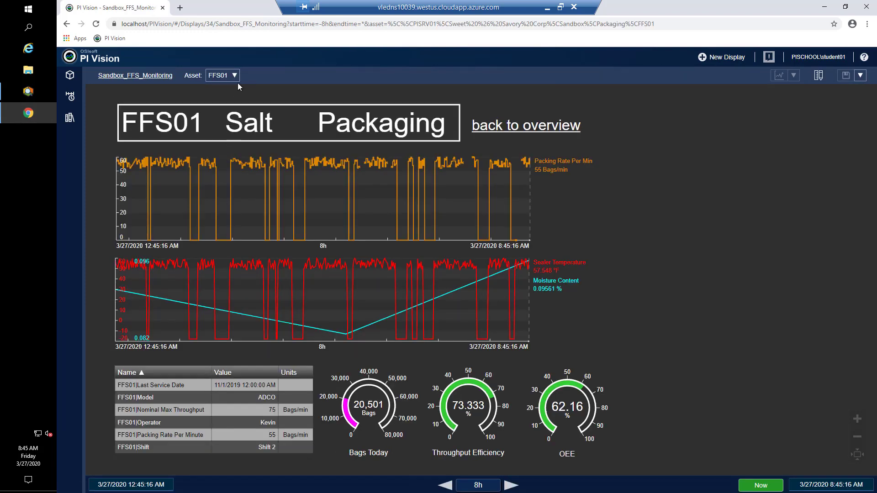
left_click(237, 76)
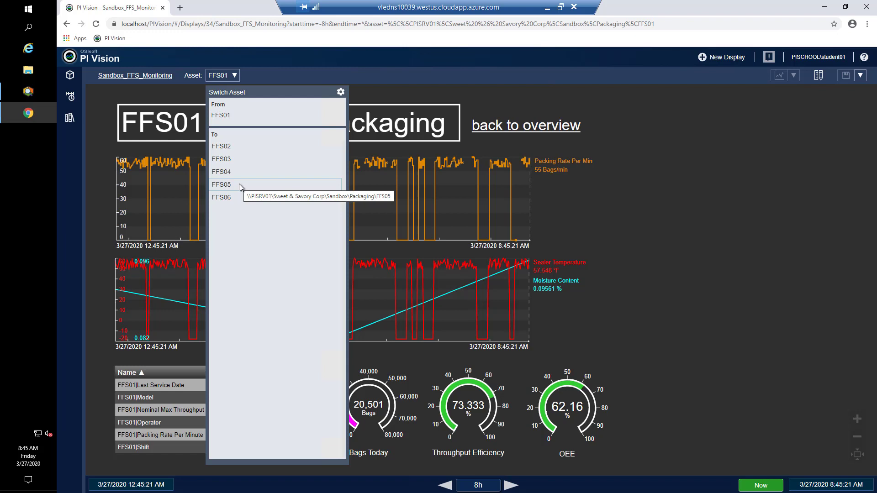
left_click(539, 126)
left_click(537, 127)
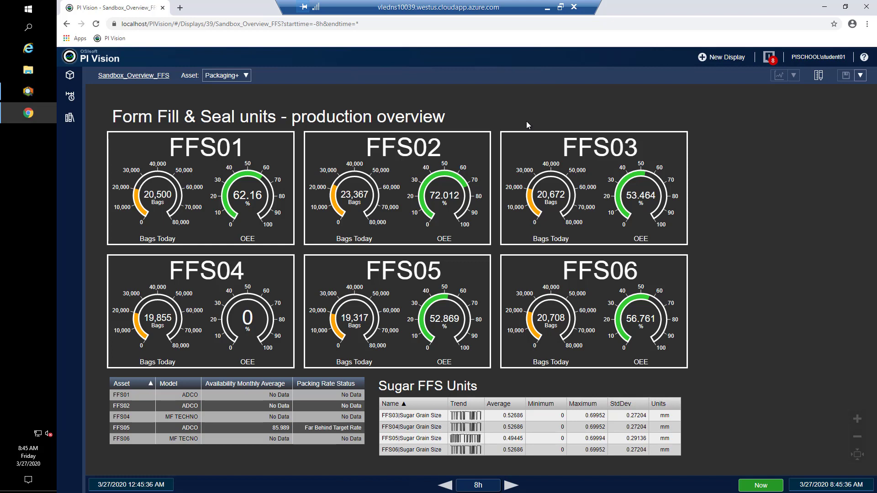
Change the production overview's time range from 8h to 1h.
left_click(491, 485)
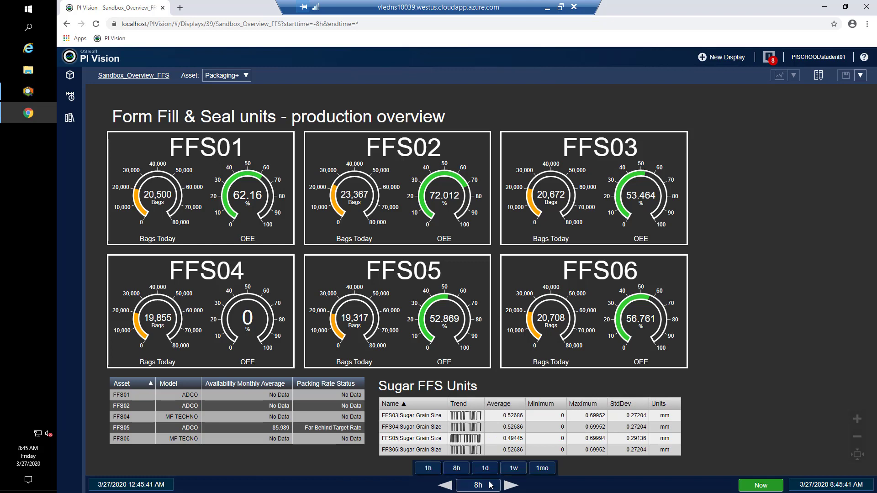
left_click(427, 470)
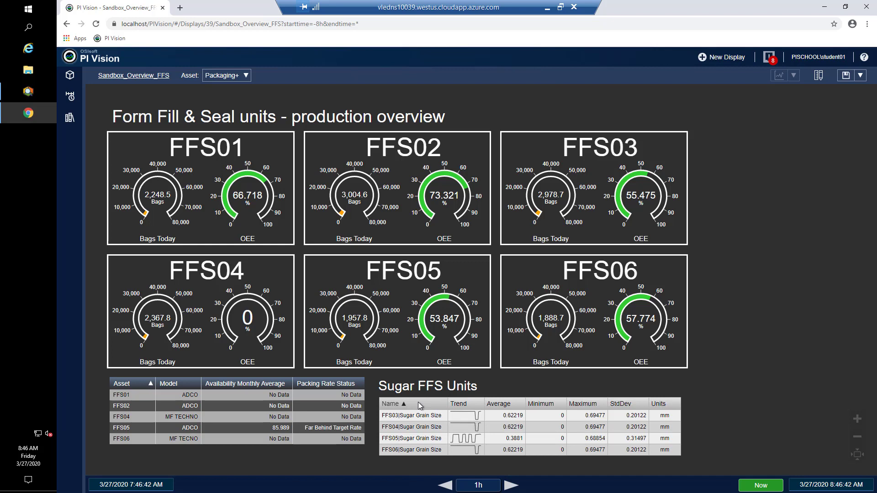
Switch to PI System Explorer and select FFS04 under Sandbox > Packaging.
left_click(28, 91)
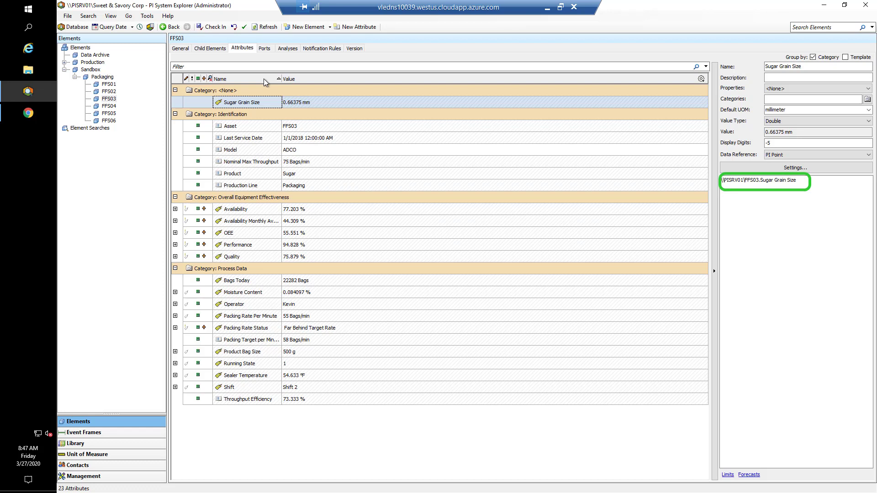
left_click(110, 106)
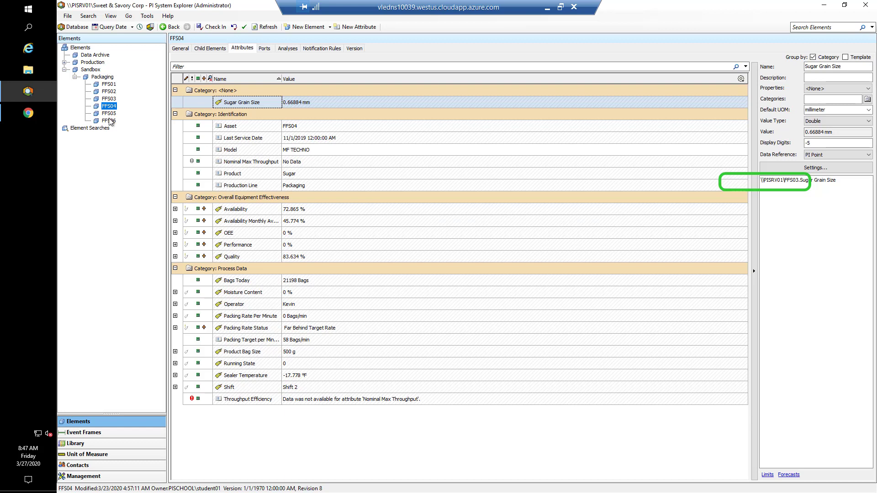
Review FFS06's attributes, then select FFS03 to show its attribute list.
left_click(110, 121)
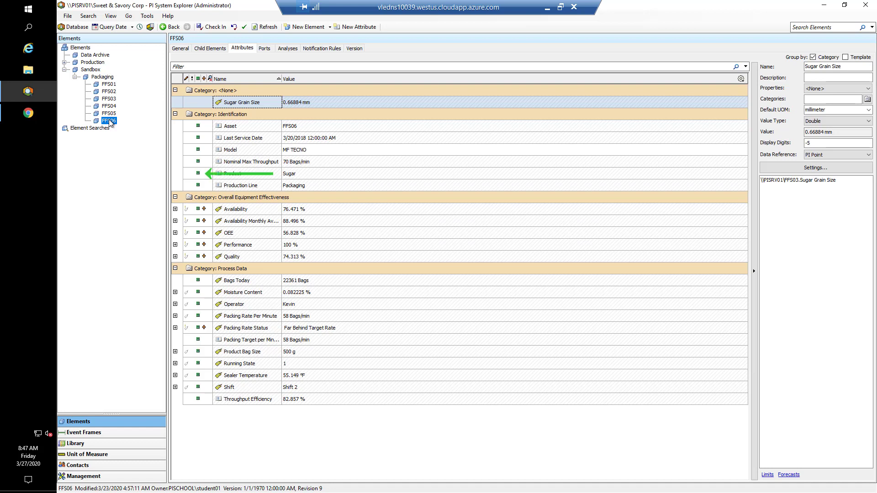
left_click_drag(111, 122, 107, 110)
left_click(108, 98)
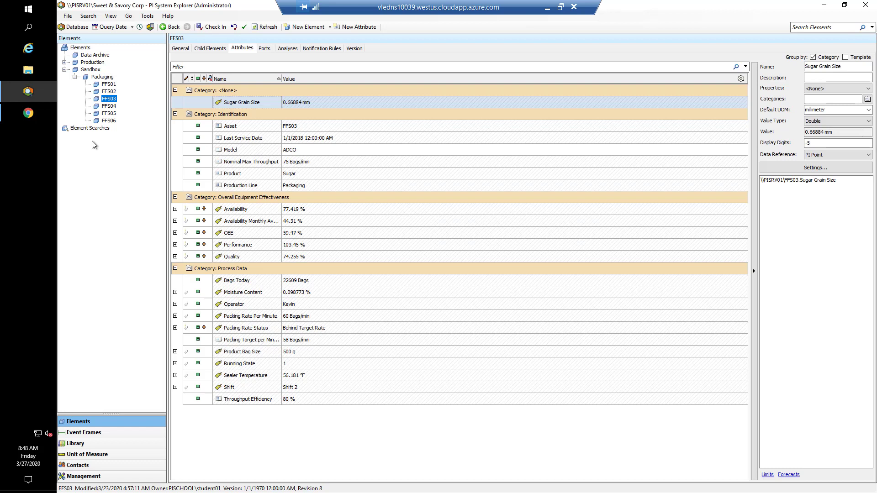
left_click(81, 445)
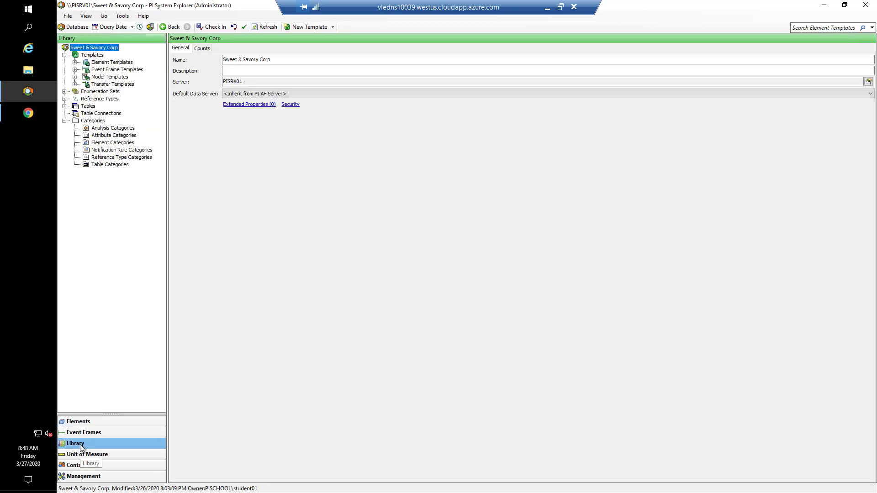
left_click(76, 63)
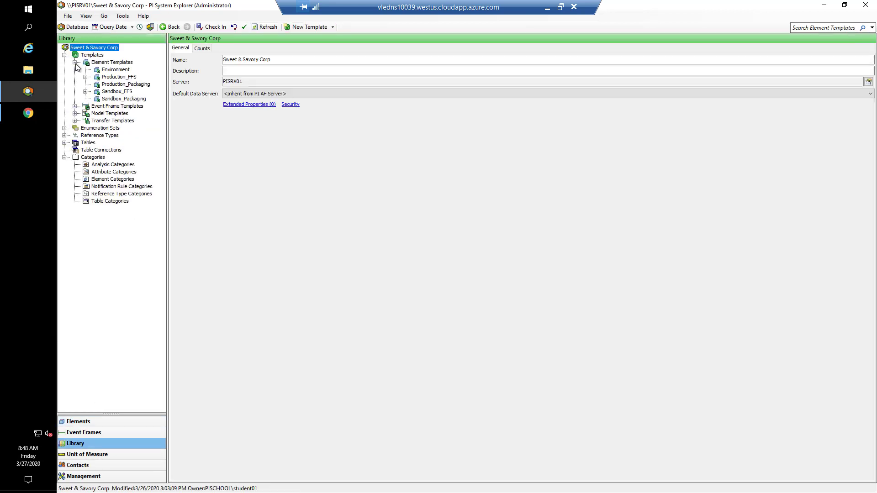
left_click(110, 92)
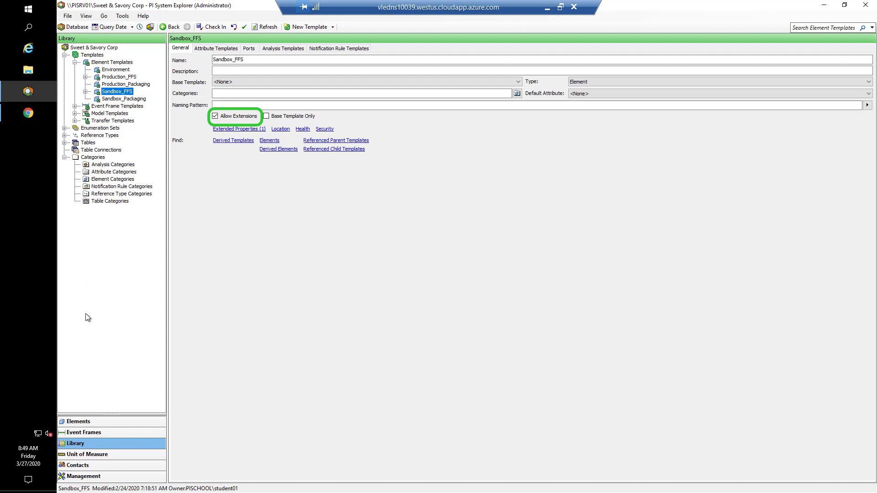
left_click(68, 424)
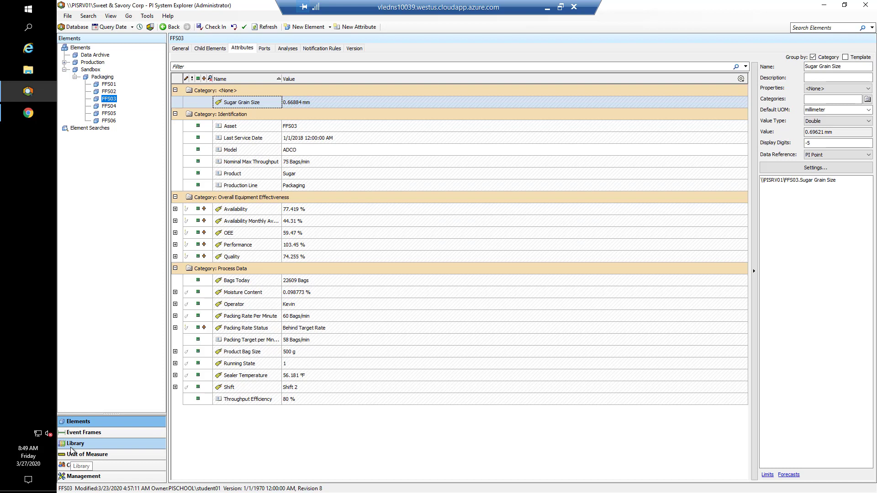
In the Library, expand Sandbox_FFS and select its derived Sandbox_Sugar_FFS template.
left_click(72, 445)
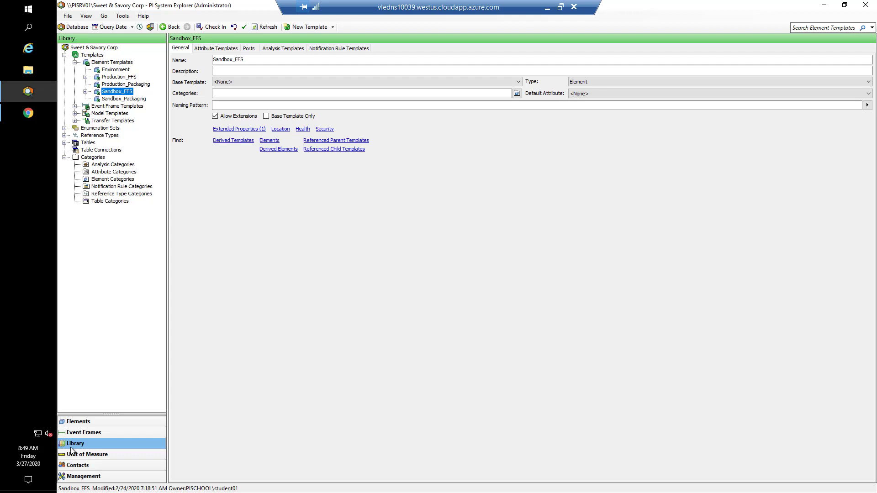
left_click(85, 91)
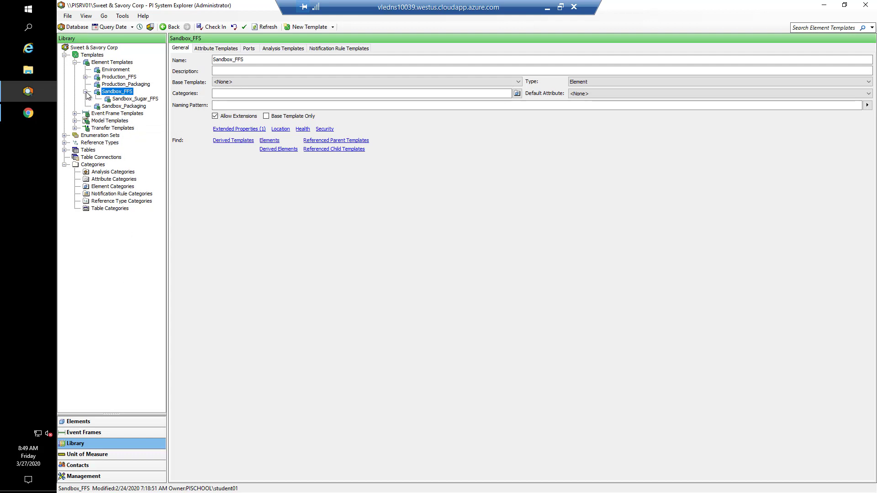
left_click(124, 99)
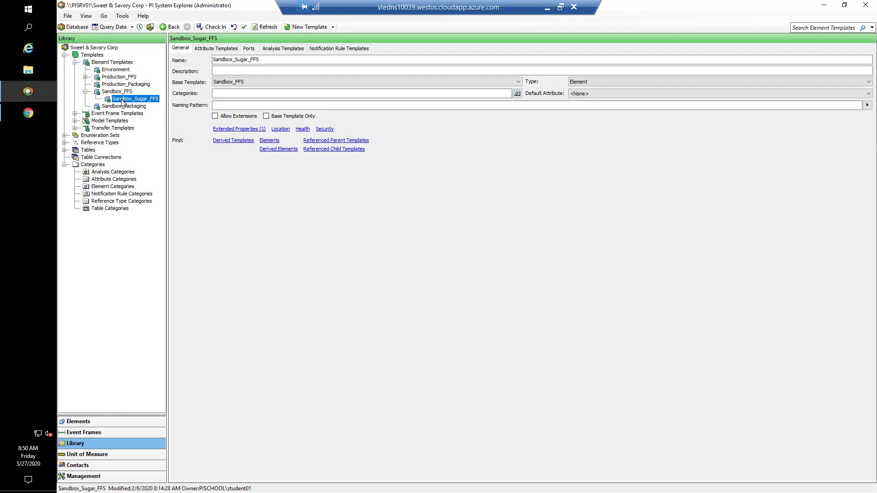
left_click(233, 55)
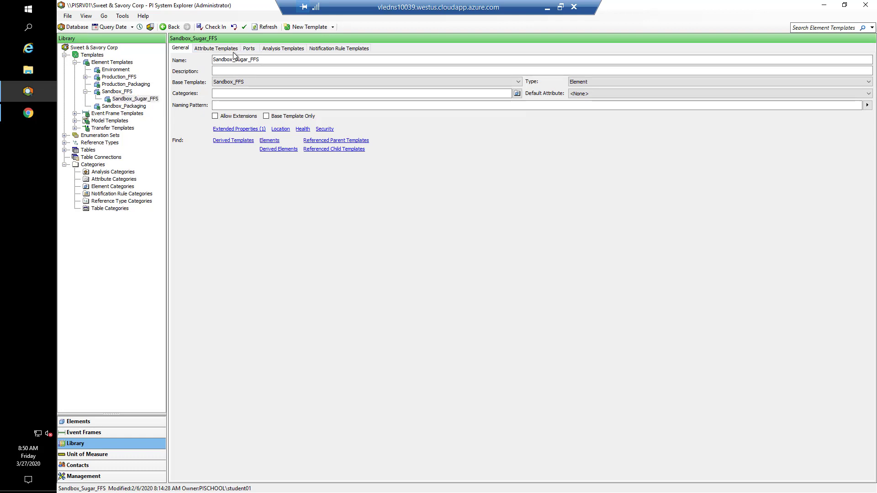
List Sandbox_Sugar_FFS's attribute templates, grouped by template rather than category.
left_click(230, 49)
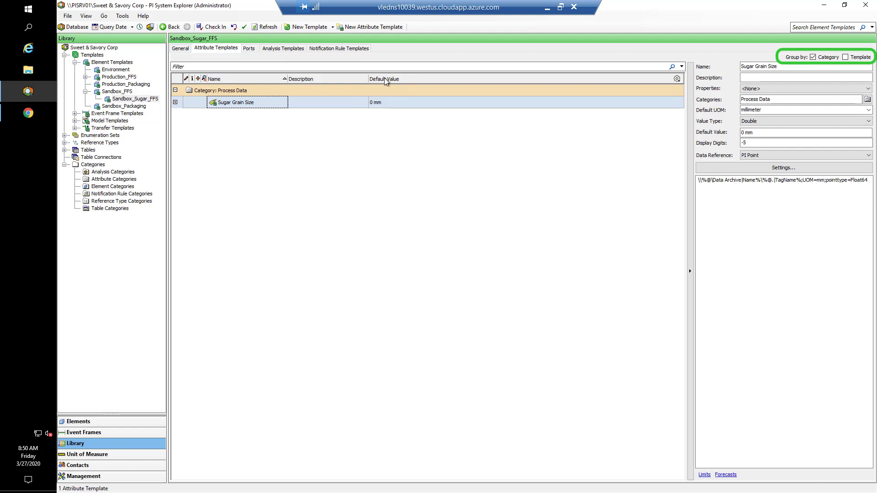
left_click(846, 57)
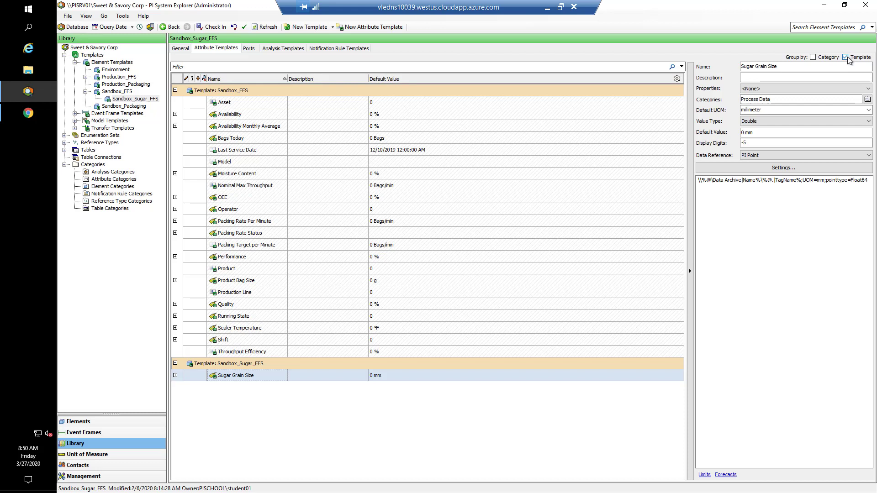
Change FFS03's element template to Sandbox_Sugar_FFS in the Elements view.
left_click(86, 424)
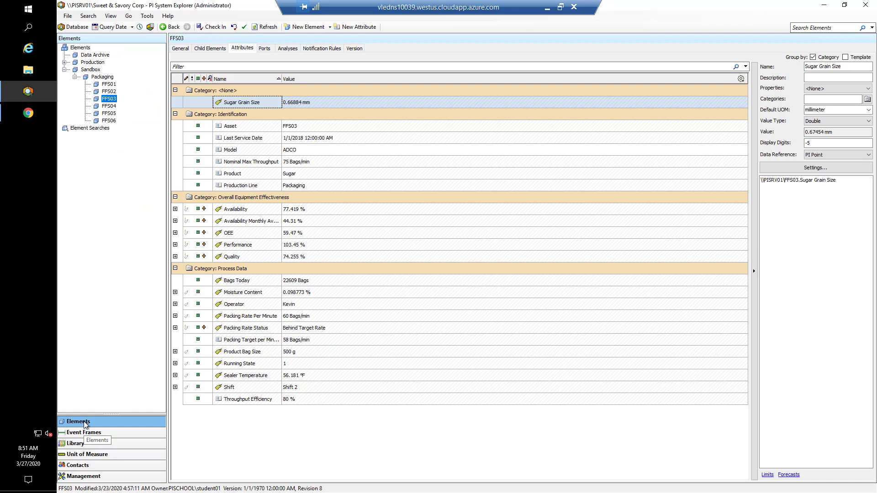
right_click(114, 102)
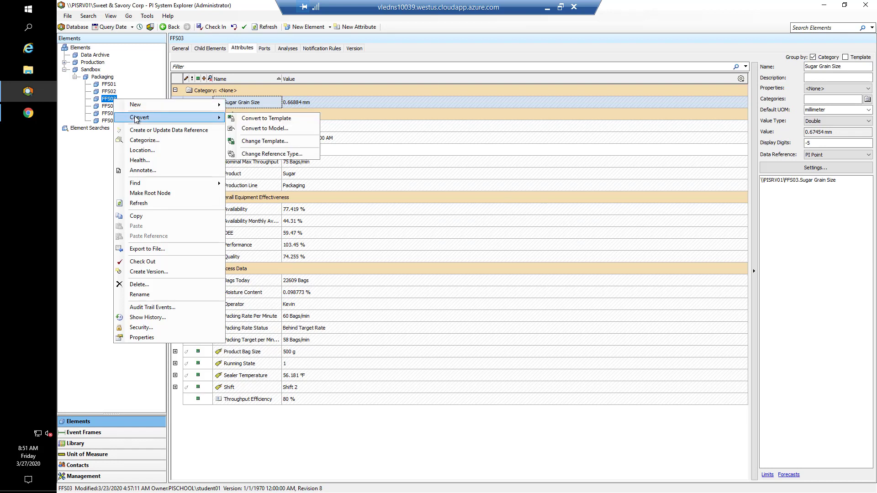
mouse_move(140, 118)
left_click(300, 142)
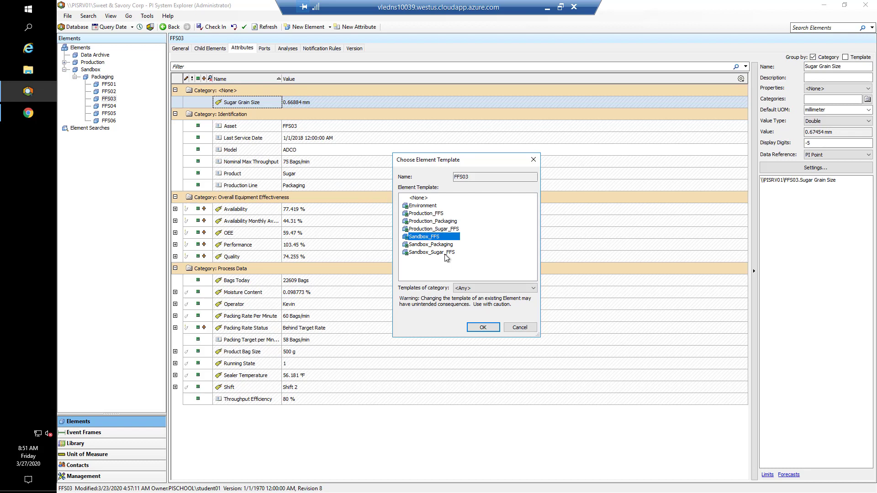
left_click(445, 254)
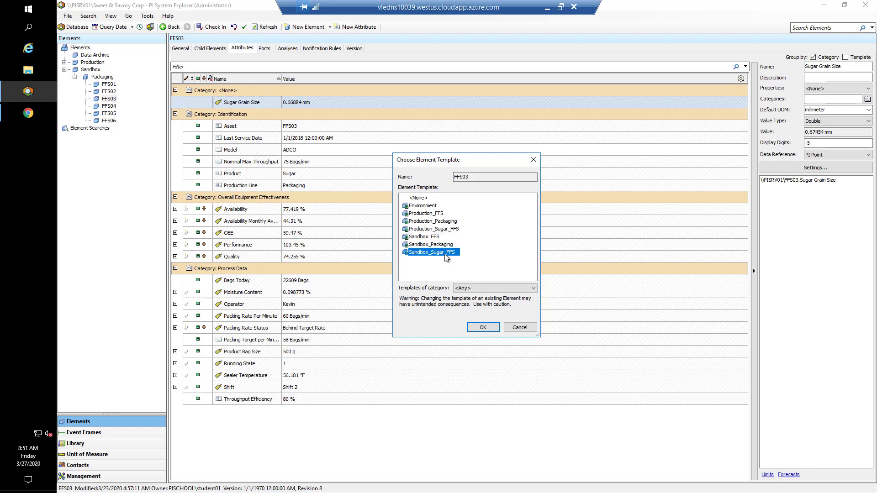
left_click(482, 329)
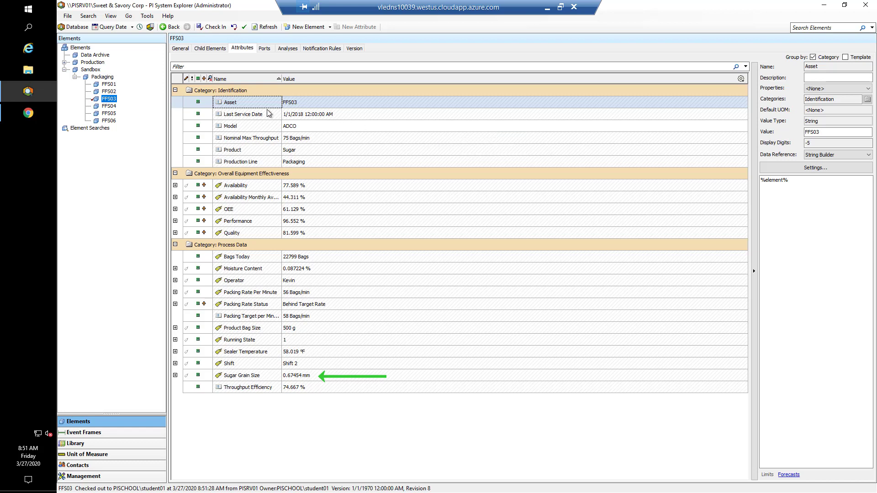
Change FFS04's element template to Sandbox_Sugar_FFS.
left_click(109, 106)
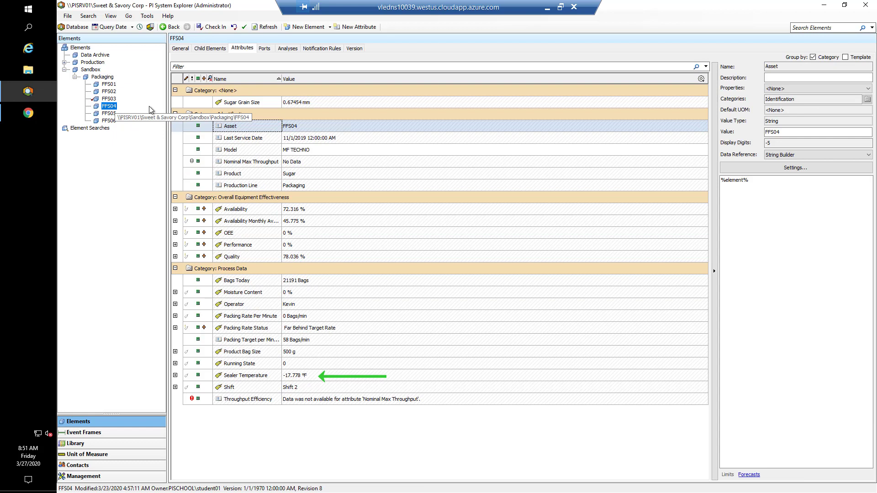
right_click(104, 110)
mouse_move(130, 125)
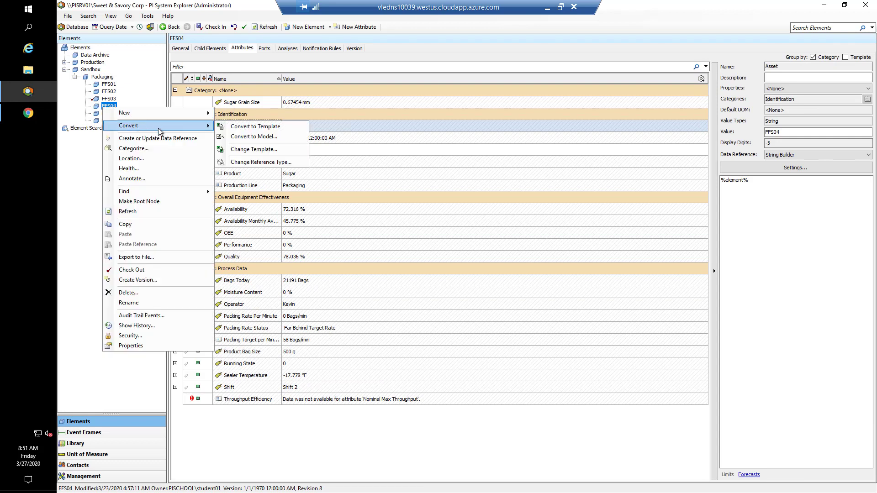
left_click(256, 150)
left_click(443, 253)
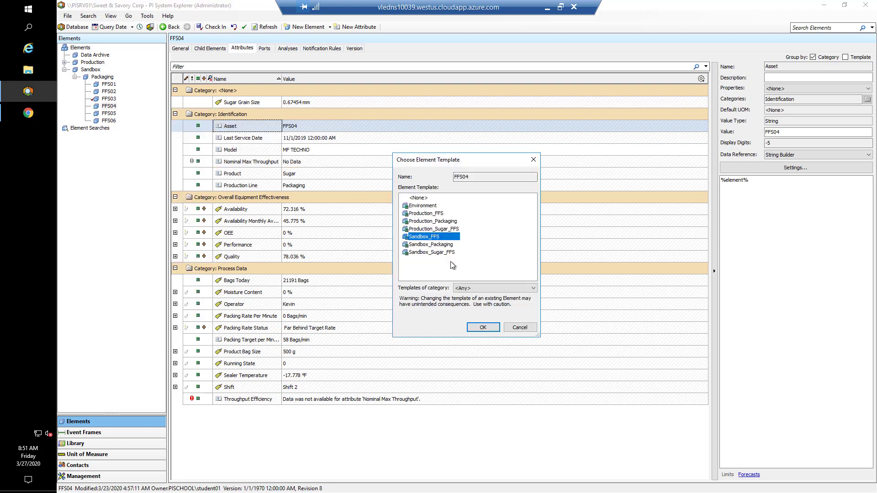
left_click(485, 328)
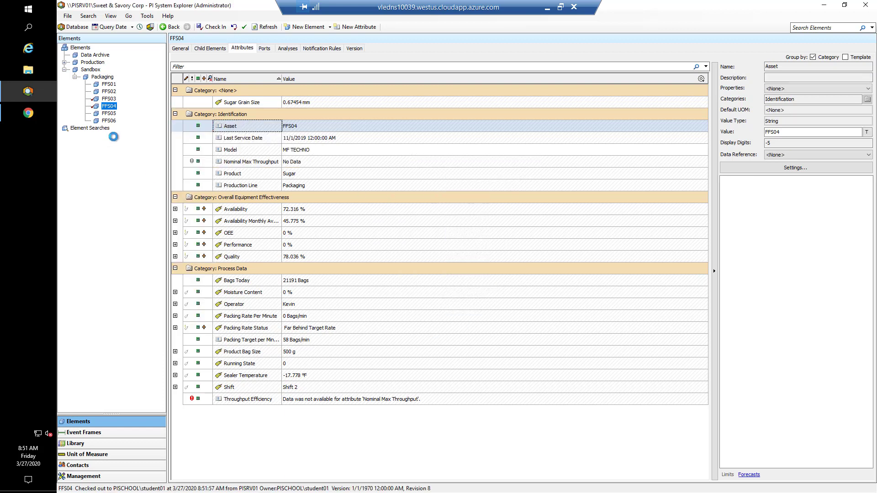
Change FFS06's template to Sandbox_Sugar_FFS and inspect its Sugar Grain Size attribute.
left_click(110, 121)
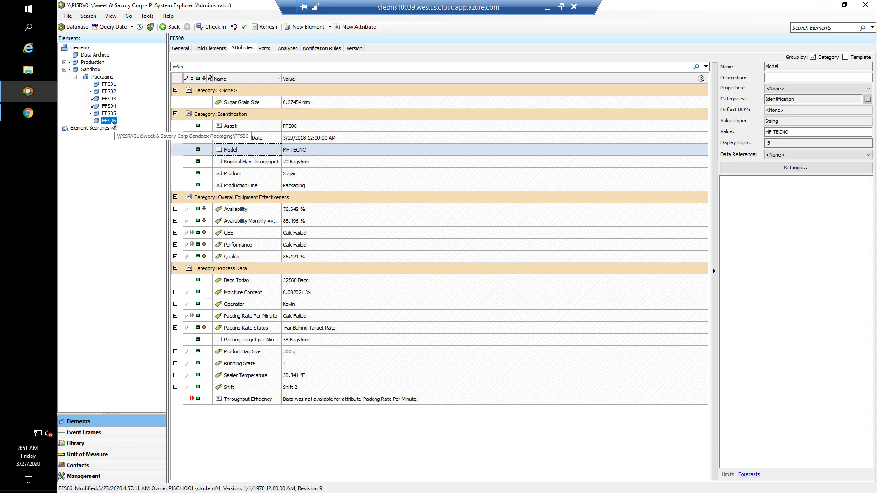
right_click(111, 121)
mouse_move(137, 140)
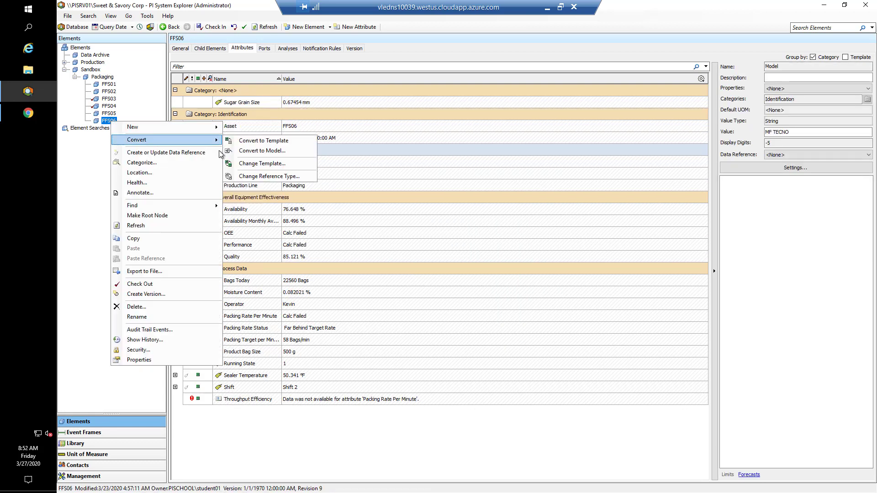
left_click(258, 168)
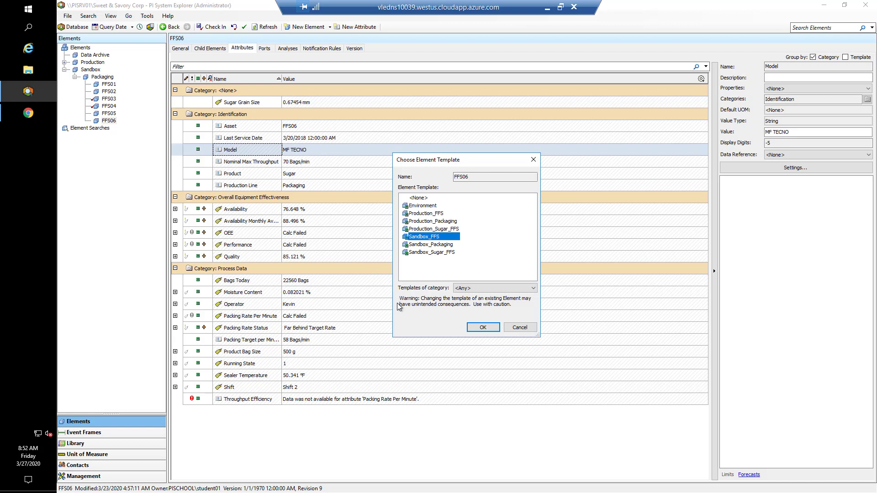
left_click(433, 252)
left_click(478, 325)
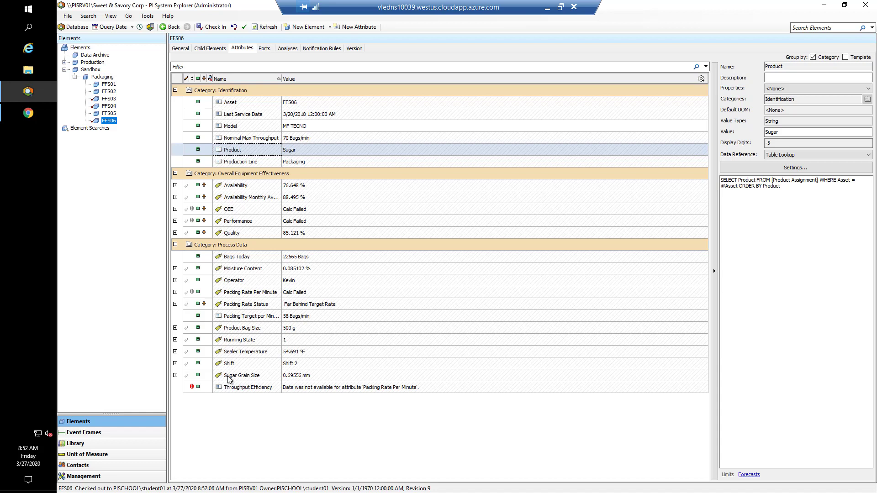
left_click(229, 381)
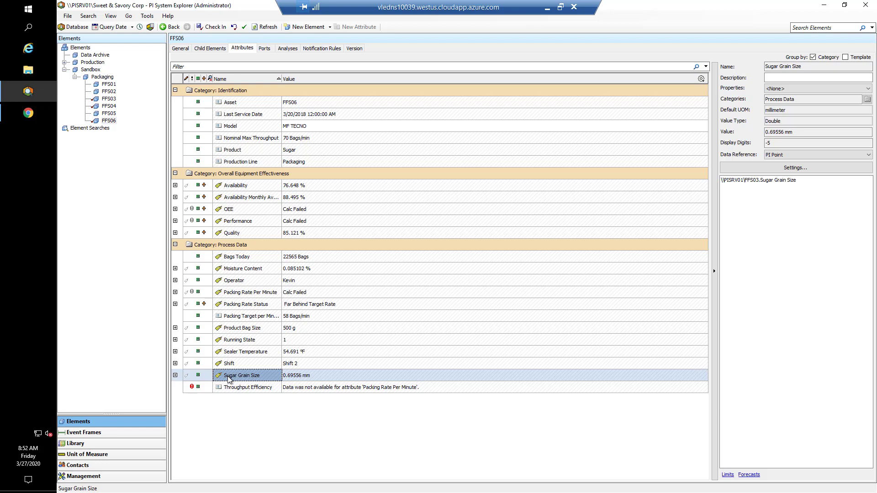
Reset FFS06's Sugar Grain Size to its template so it reads the FFS06 PI point.
right_click(273, 379)
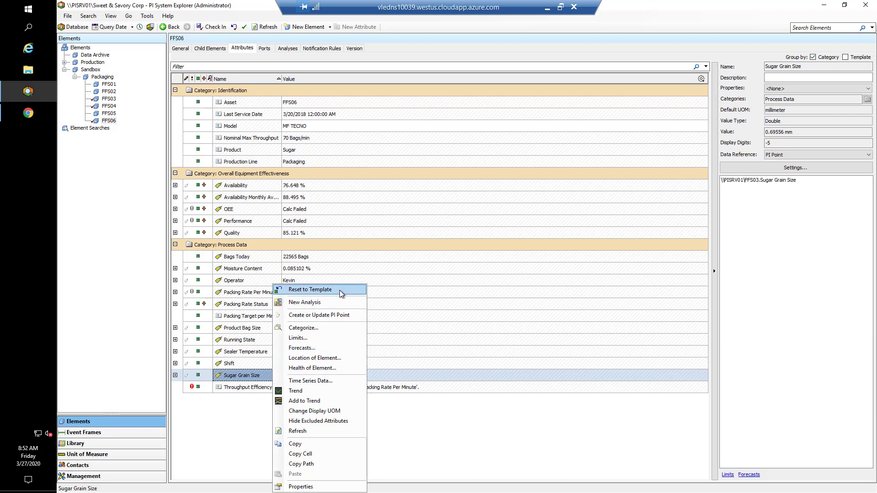
left_click(339, 290)
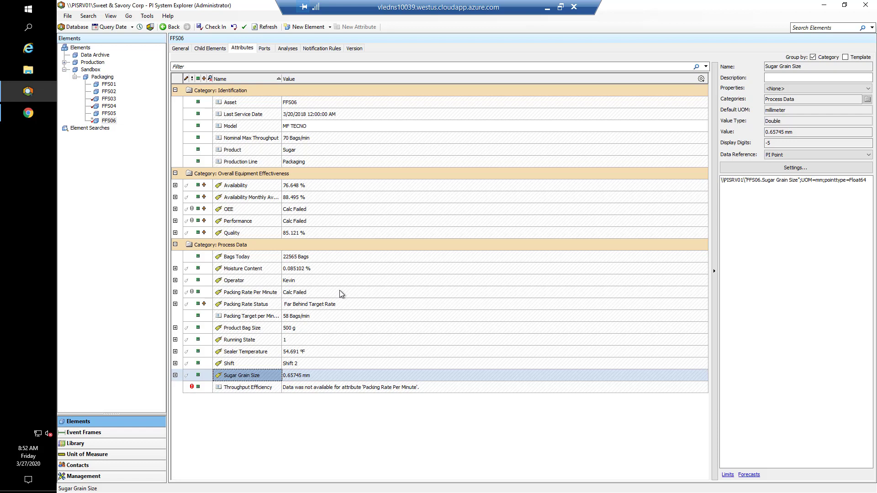
Check in the pending edits to FFS03, FFS04 and FFS06.
left_click(213, 26)
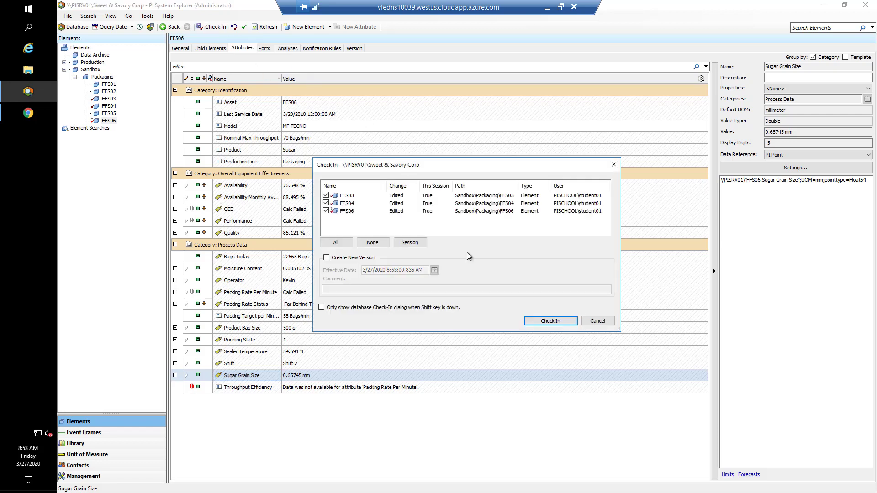
left_click(537, 321)
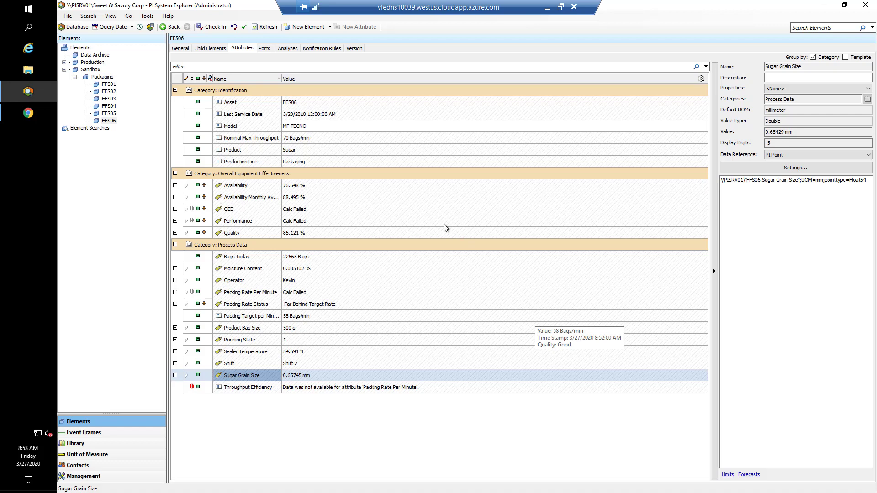
Run an attribute search for Sugar Grain Size with Sandbox as the search root.
left_click(89, 19)
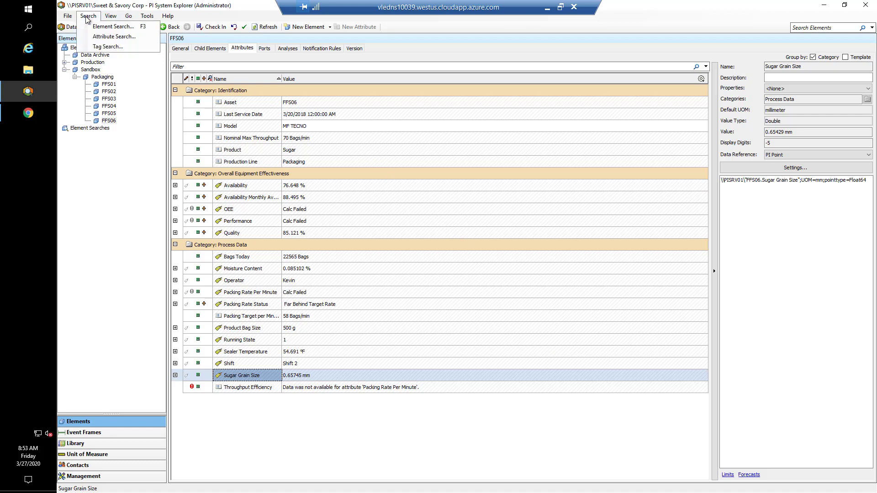
left_click(110, 40)
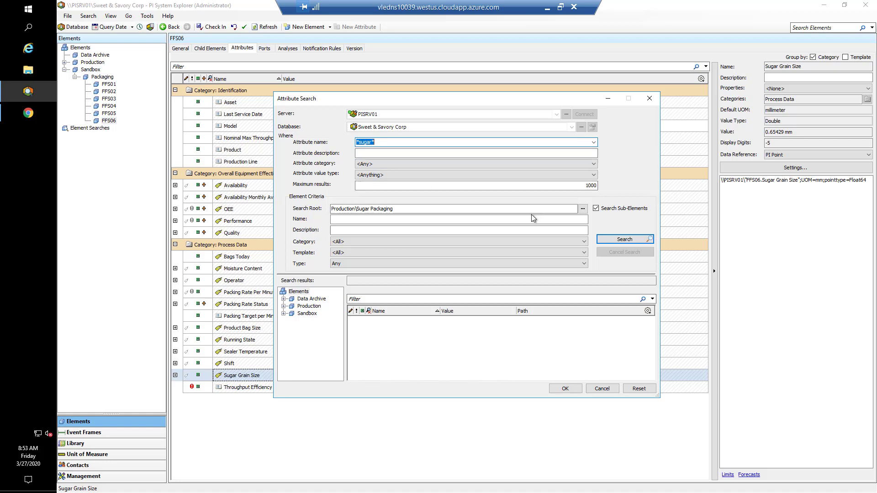
left_click(583, 209)
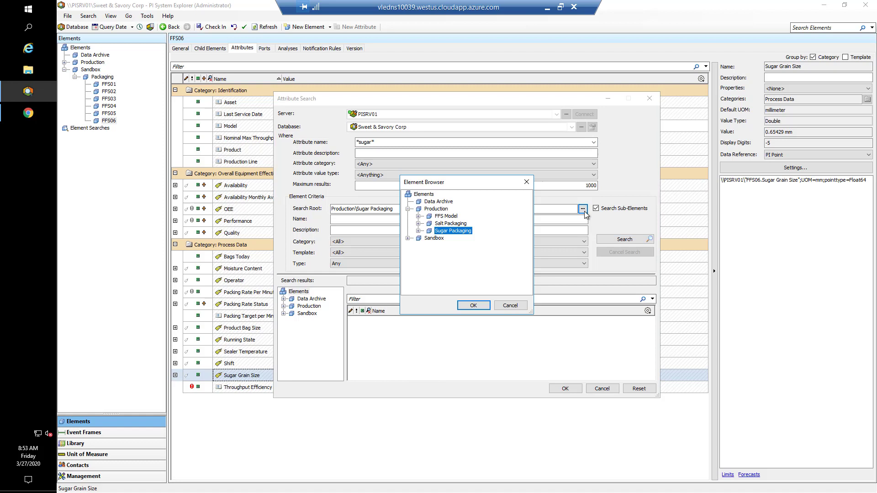
left_click(433, 238)
left_click(473, 306)
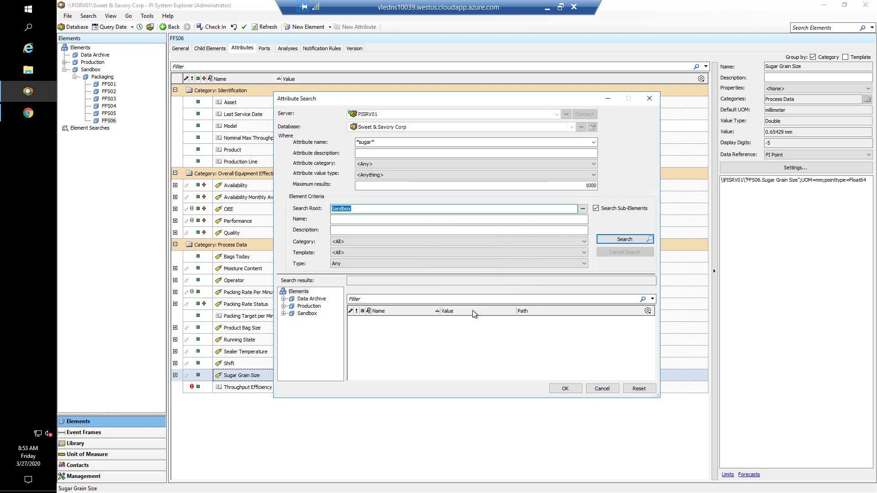
left_click(624, 239)
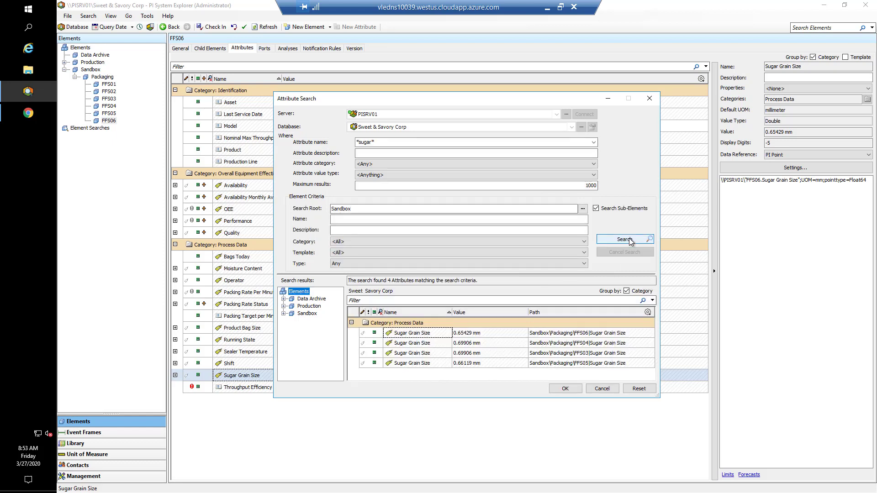
Select the FFS03–FFS06 Sugar Grain Size results and keep them as a search results node.
left_click(433, 334)
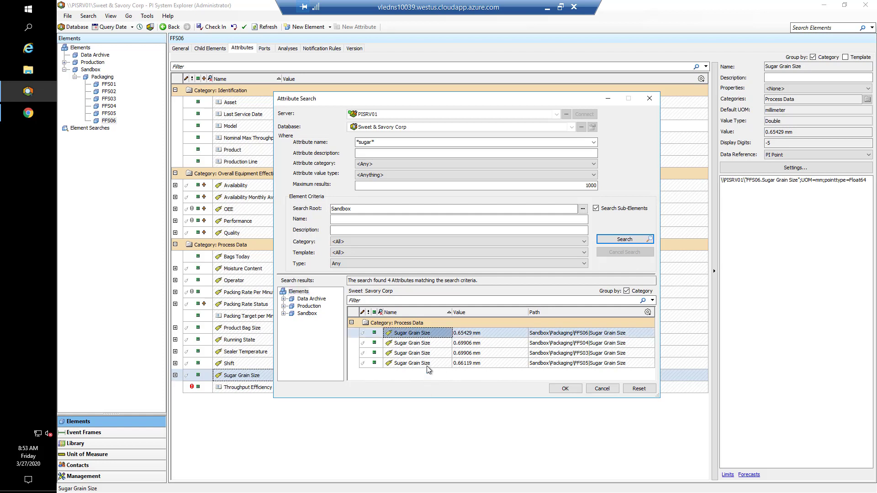
left_click(427, 366, "shift")
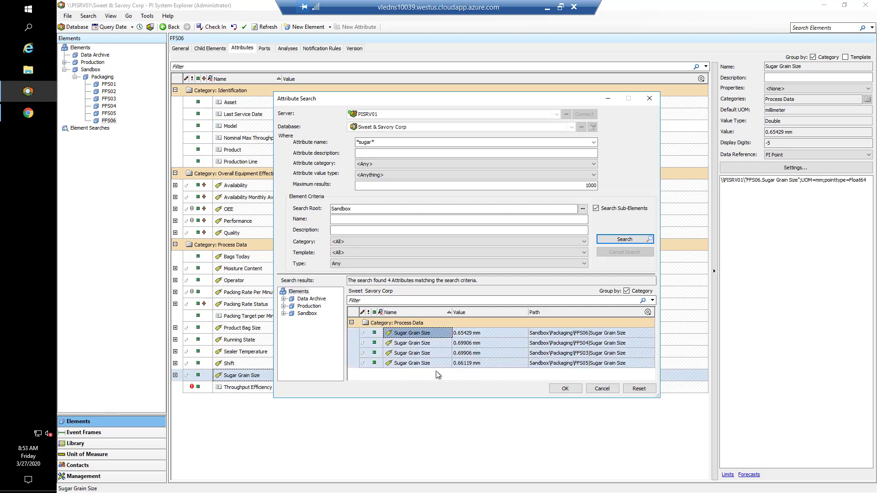
left_click(564, 389)
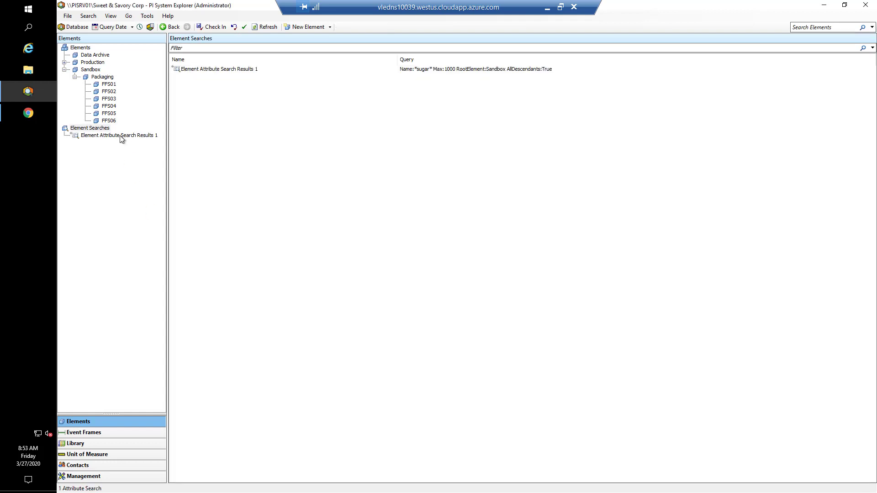
Reset all four Sugar Grain Size attributes in Element Attribute Search Results 1 to template, then view FFS03.
left_click(121, 136)
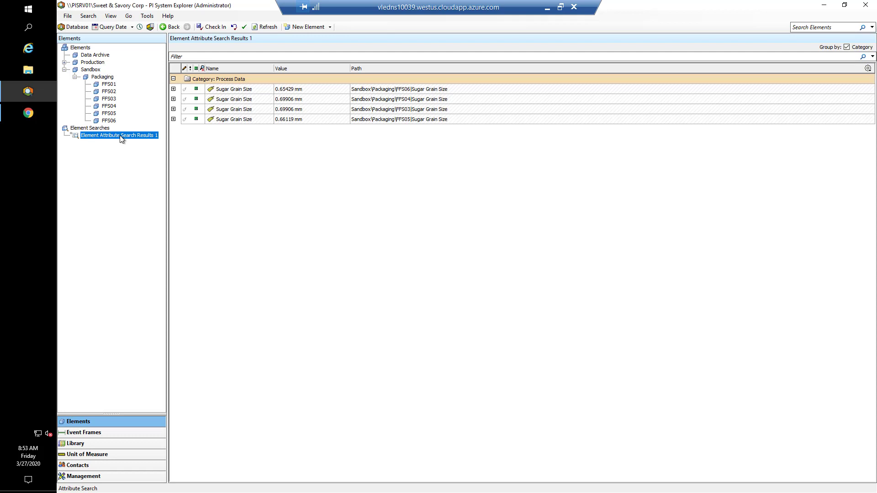
left_click(243, 109)
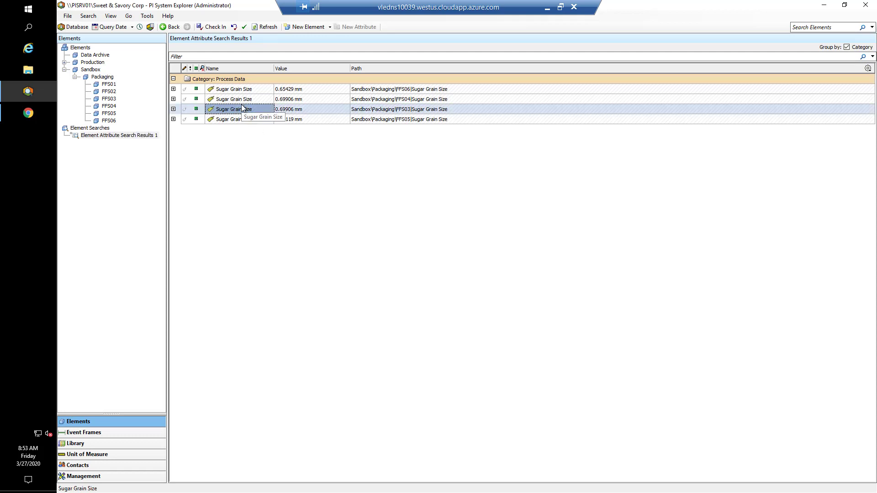
key("ctrl+a")
right_click(242, 104)
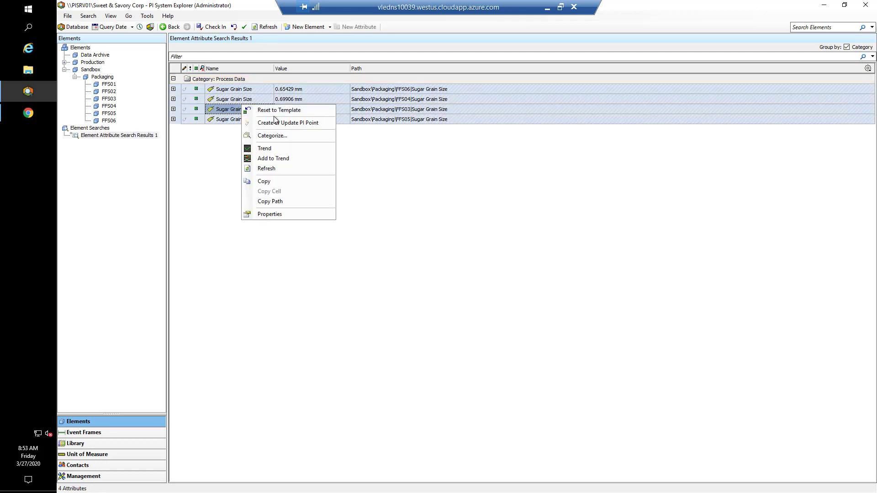
left_click(278, 109)
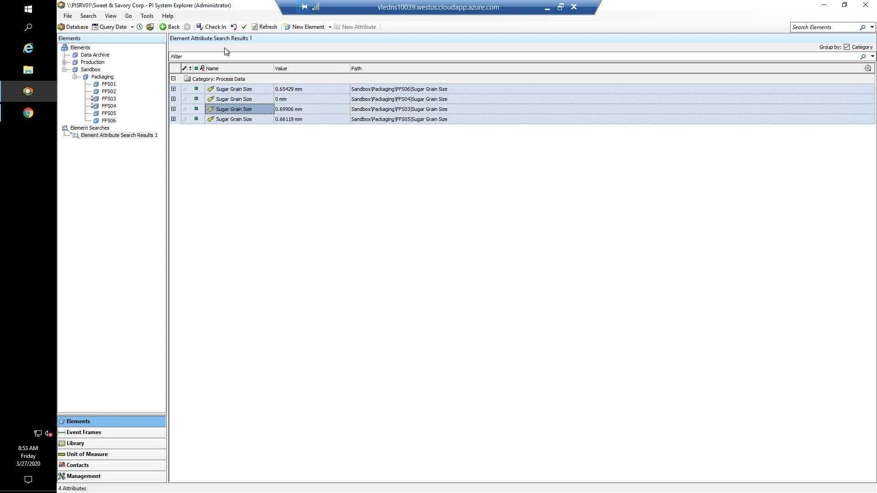
left_click(109, 99)
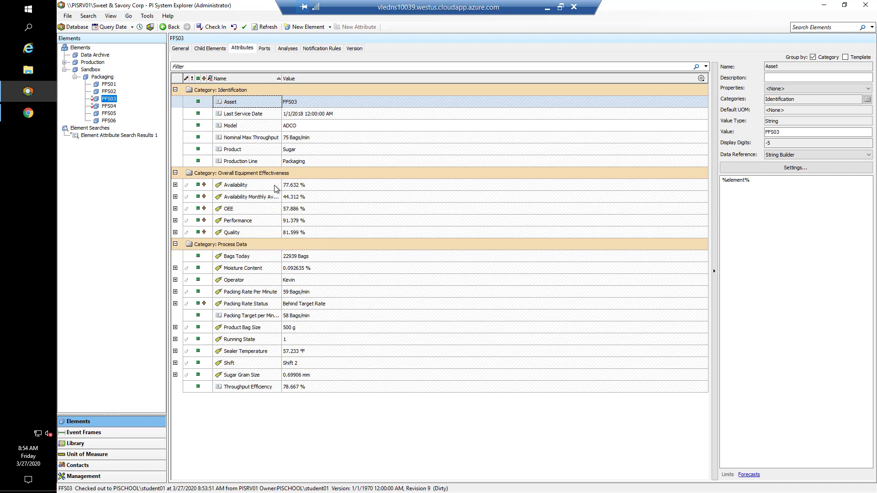
Check in the pending FFS03 and FFS04 edits, then switch to the PI Vision display.
left_click(211, 26)
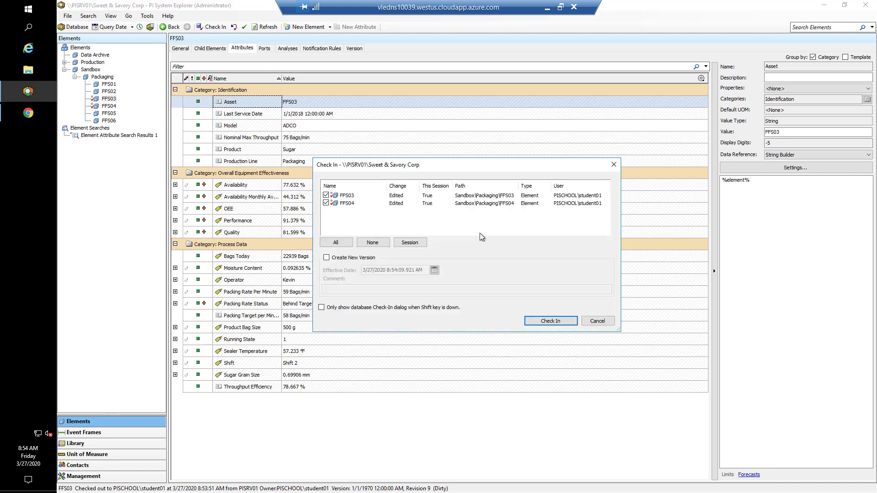
left_click(545, 321)
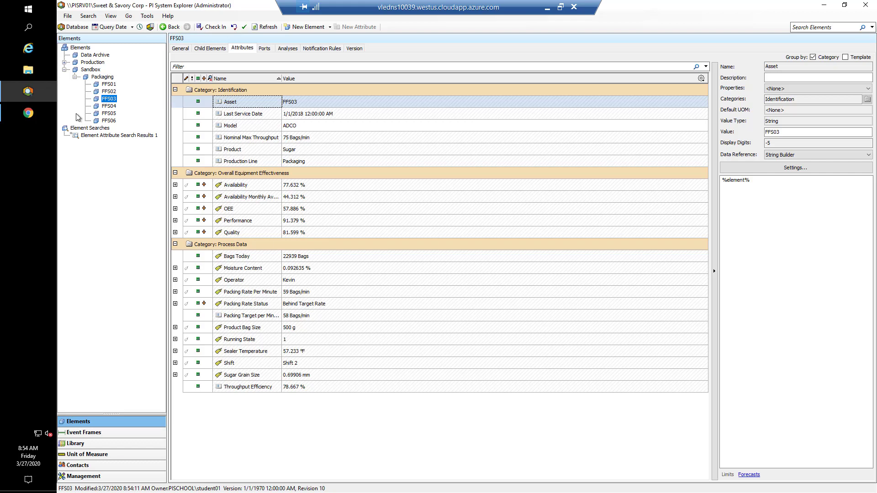
left_click(31, 116)
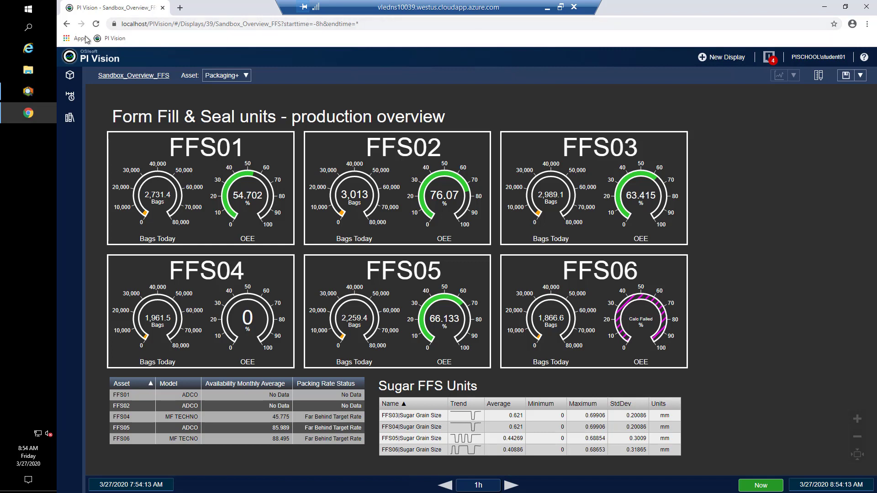
Reload the PI Vision overview with a 1h time range, then return to PI System Explorer.
left_click(96, 24)
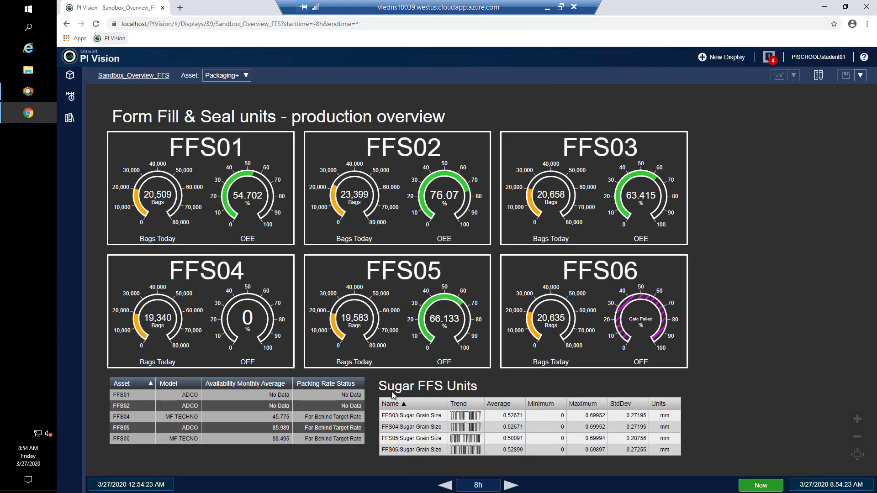
left_click(486, 488)
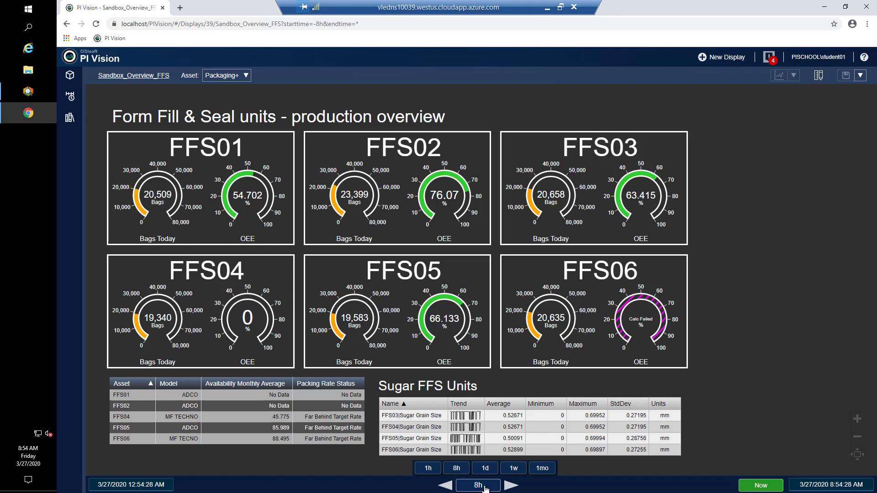
left_click(429, 469)
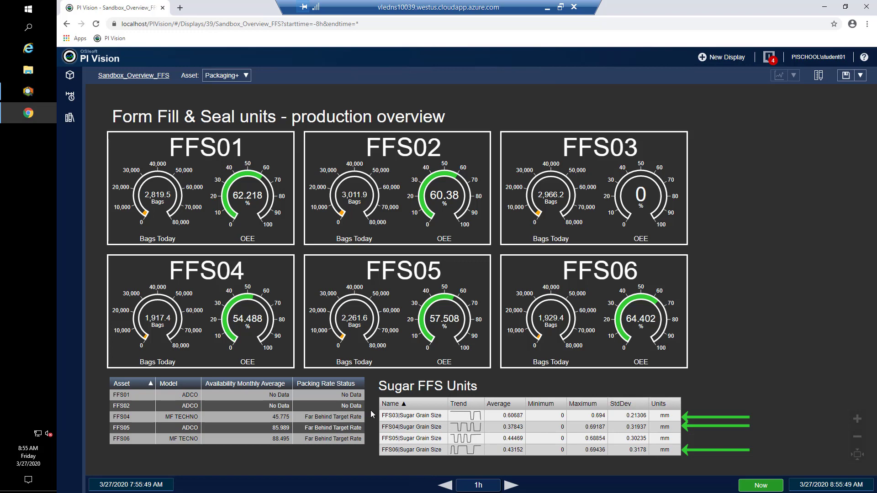
left_click(23, 96)
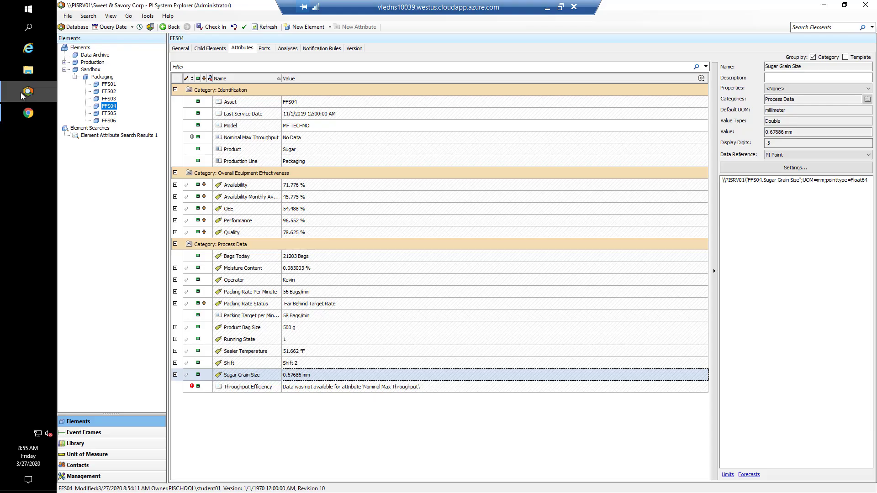
Untick Allow Extensions on the Sandbox_FFS template's General properties and check the change in.
left_click(77, 444)
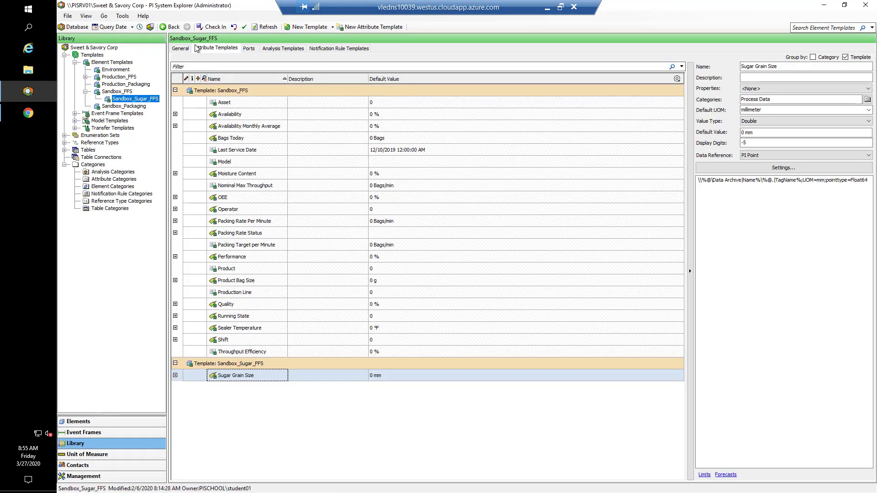
left_click(118, 91)
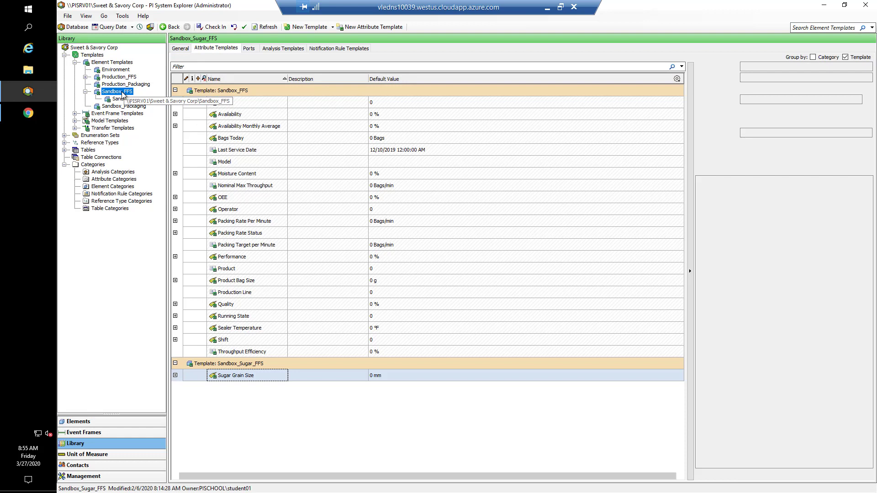
left_click(180, 49)
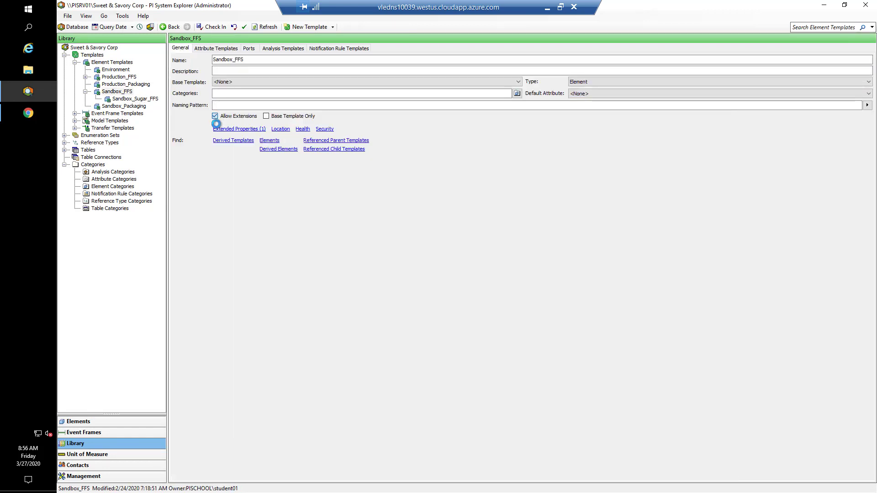
left_click(214, 116)
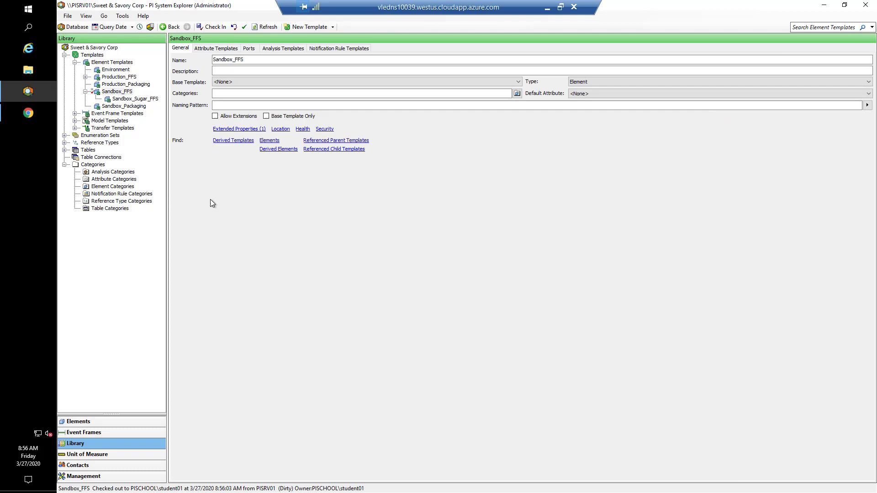
left_click(212, 27)
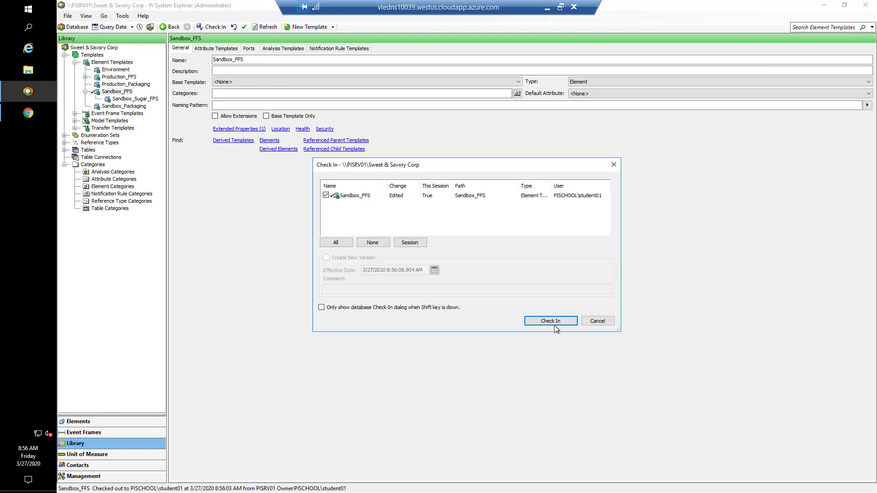
left_click(550, 321)
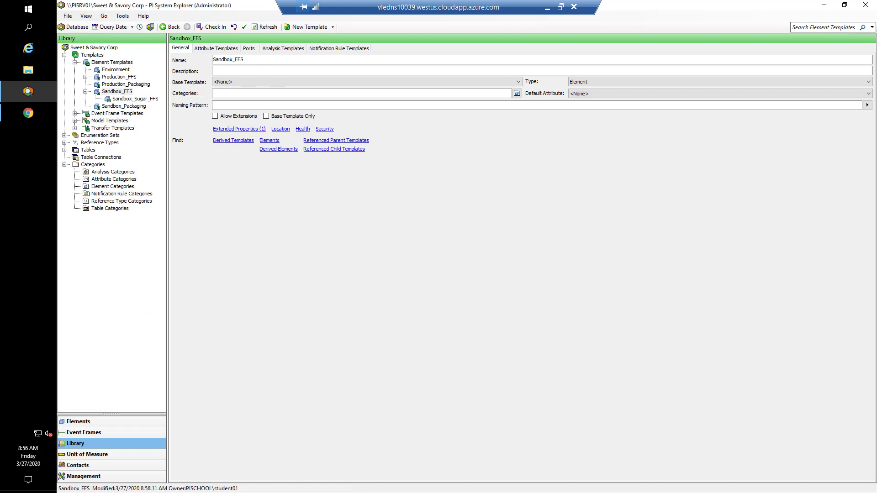